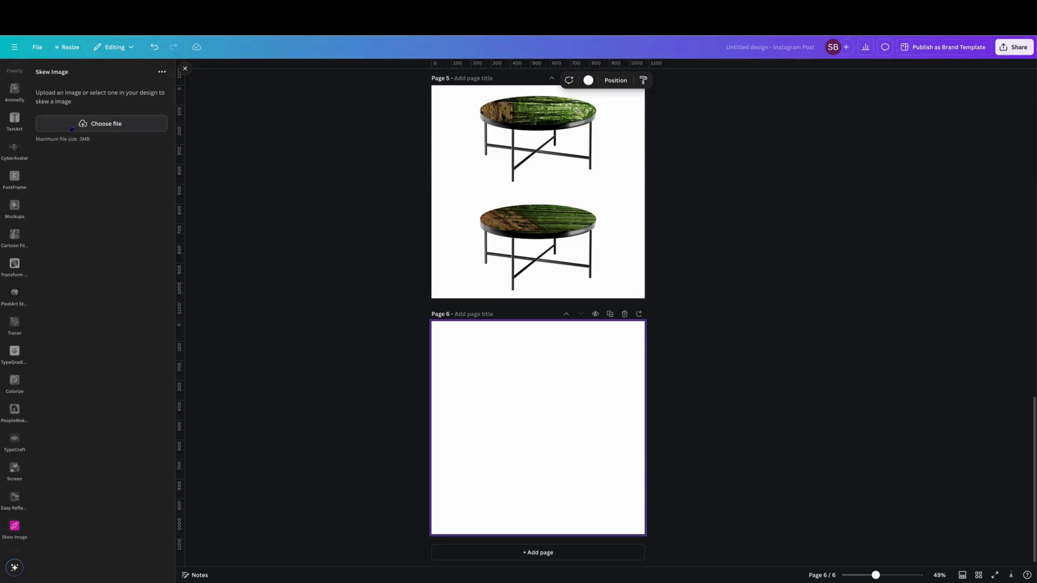
- Upload the forest image "Untitled design (4) copy.png" for skewing
left_click(116, 124)
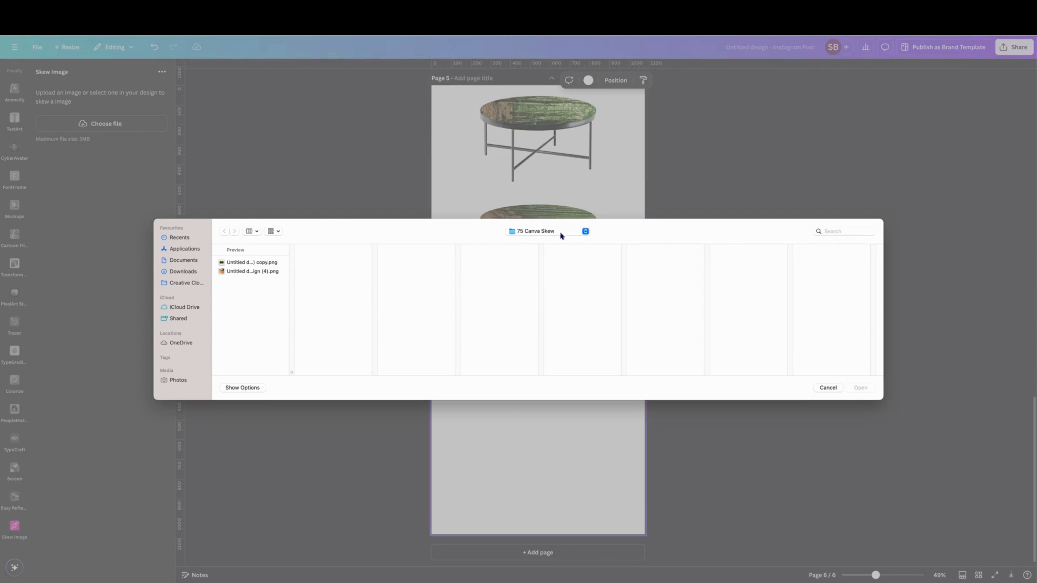
left_click(240, 264)
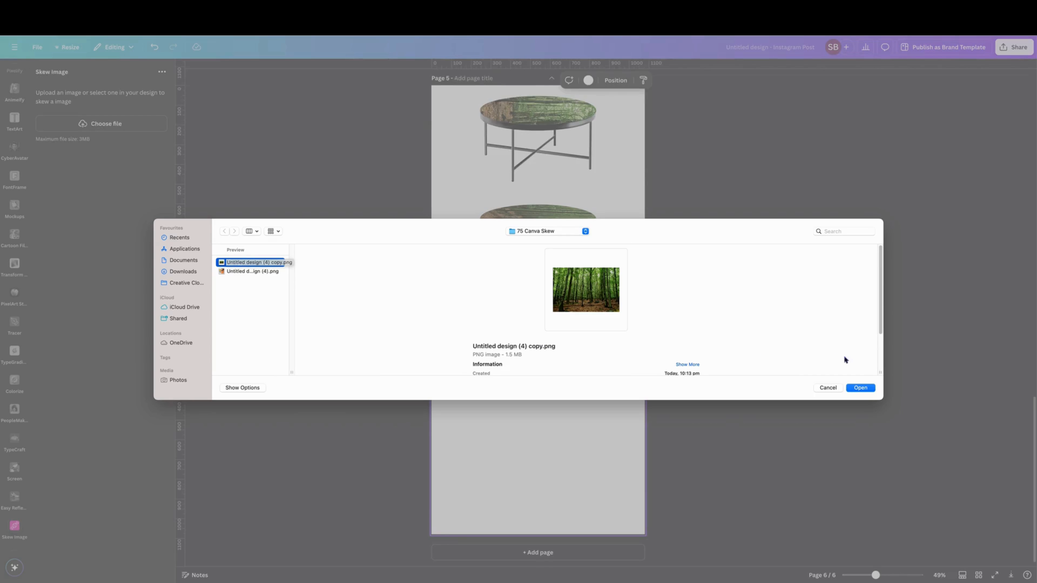
left_click(859, 388)
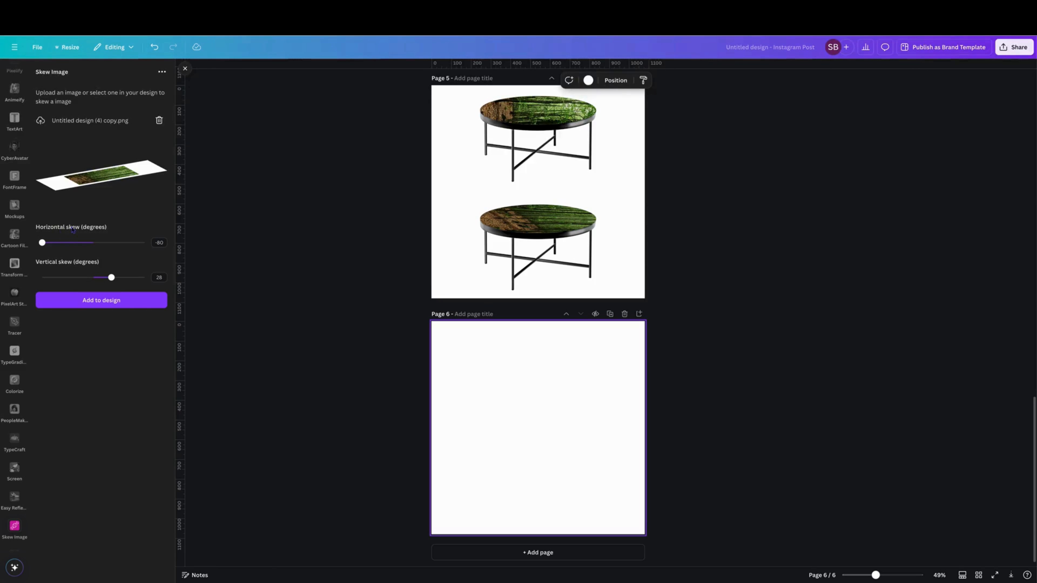
- Set the forest image's horizontal skew to -80 degrees and vertical skew to 28 degrees, and add it to page 6
left_click_drag(43, 243, 131, 242)
left_click_drag(111, 278, 86, 278)
left_click(158, 242)
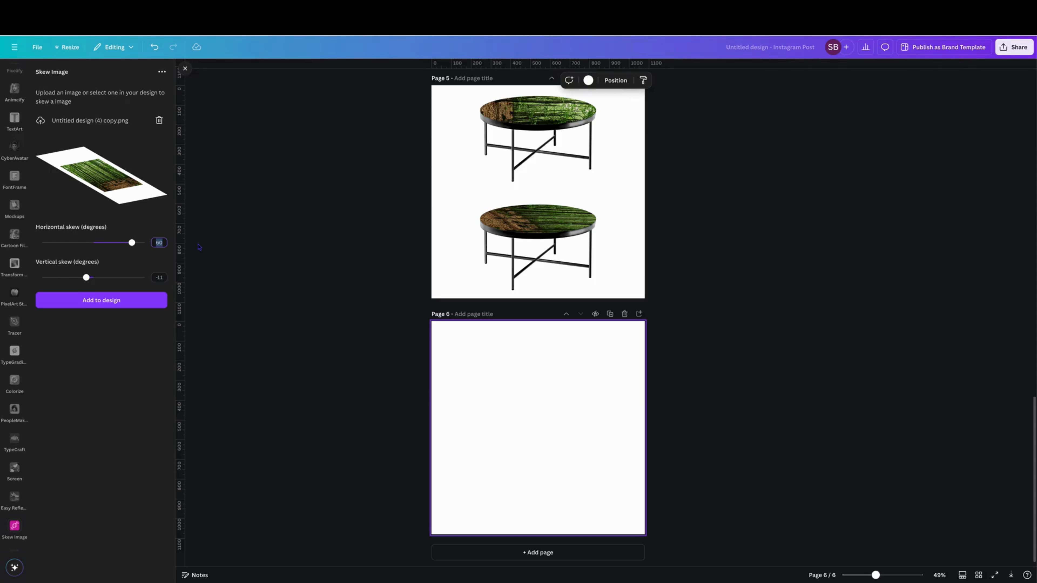
key("BackSpace")
key("Return")
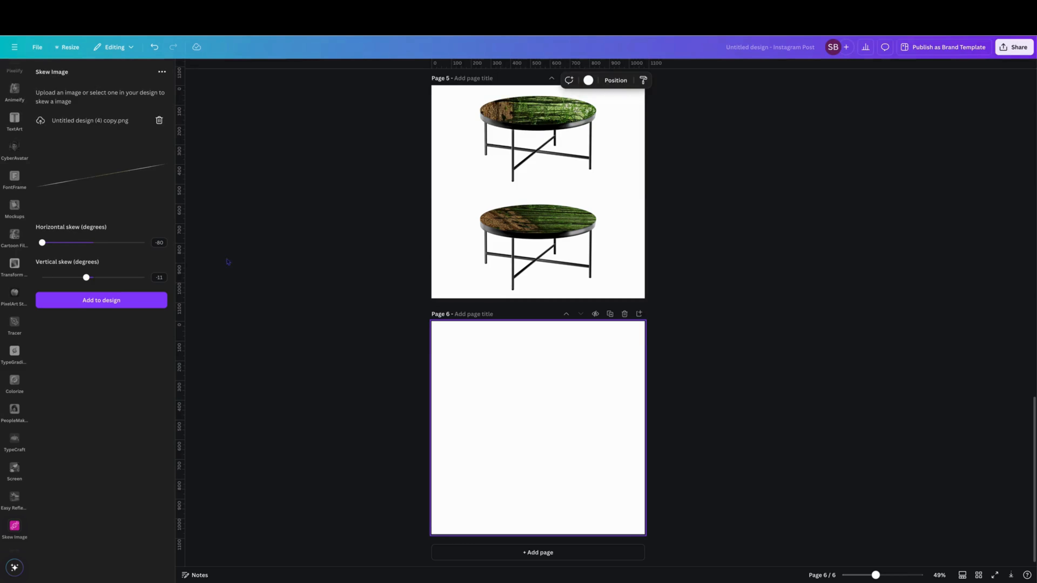
left_click(158, 278)
type("28")
key("Return")
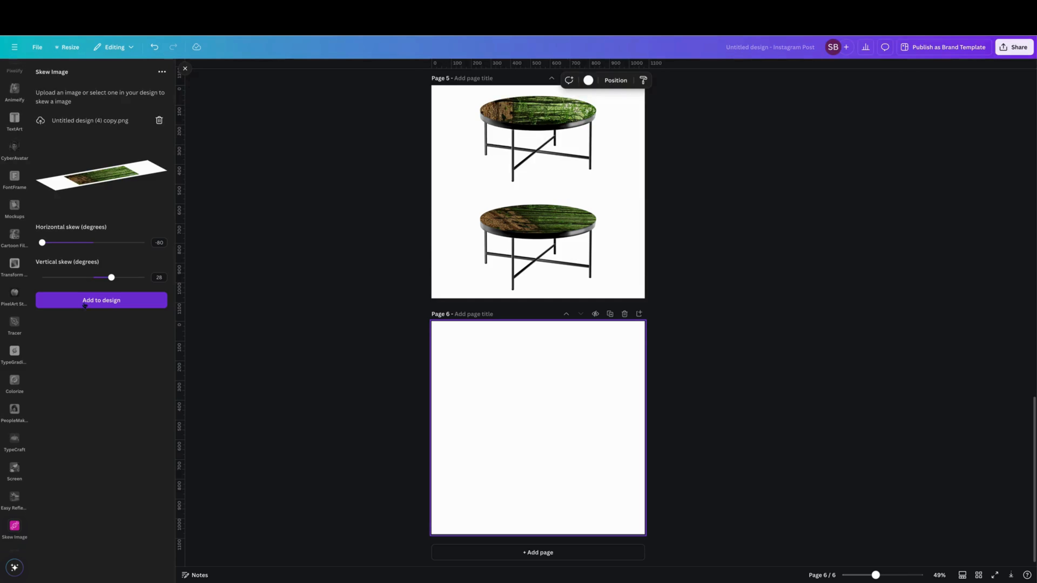
left_click(100, 300)
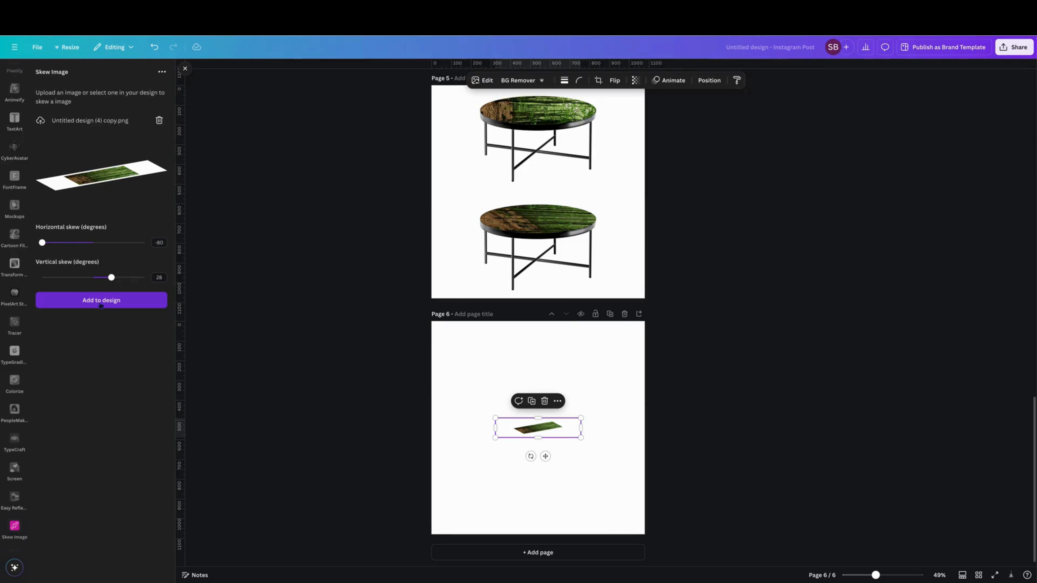
- Move the skewed image up near page 6's upper edge and add the black coffee table from the recently used elements
left_click_drag(527, 420, 531, 333)
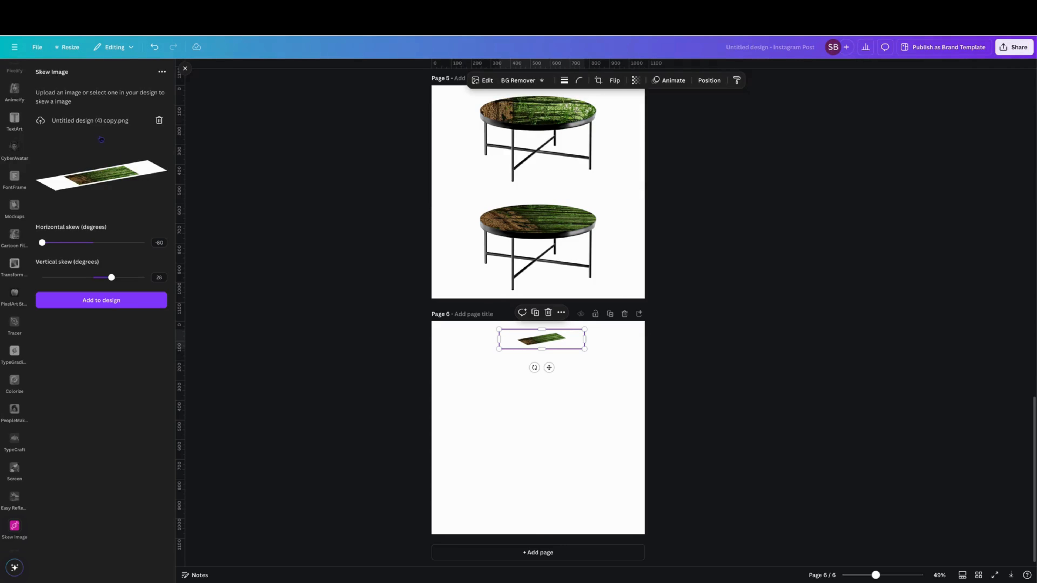
scroll(17, 229, "up", 10)
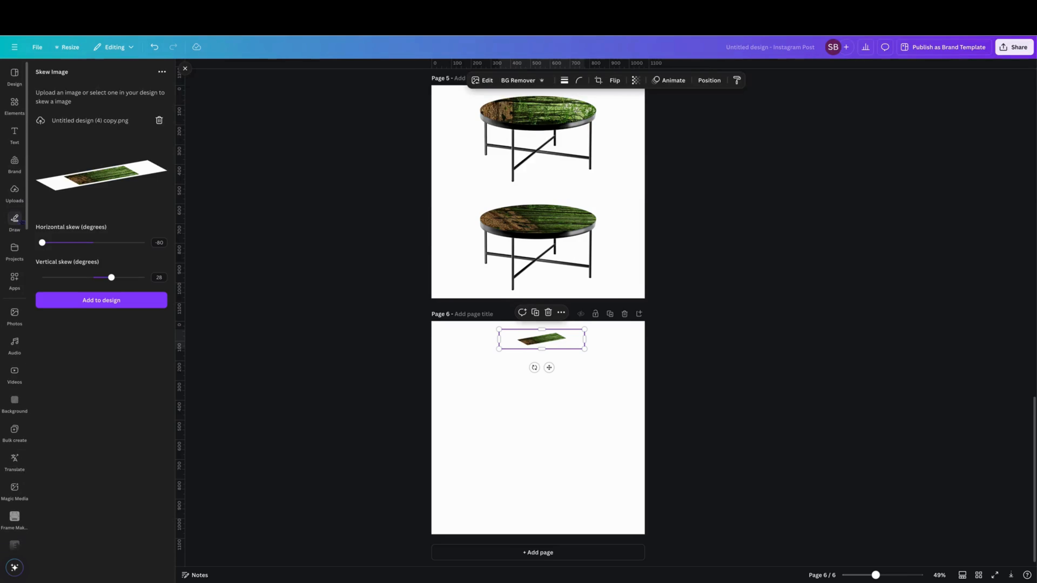
left_click(14, 105)
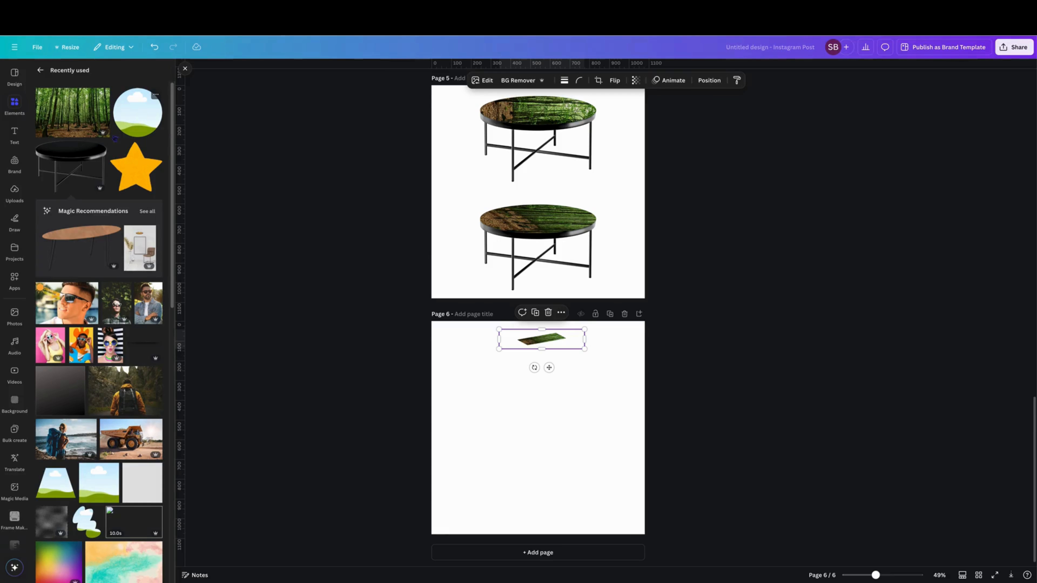
left_click(77, 155)
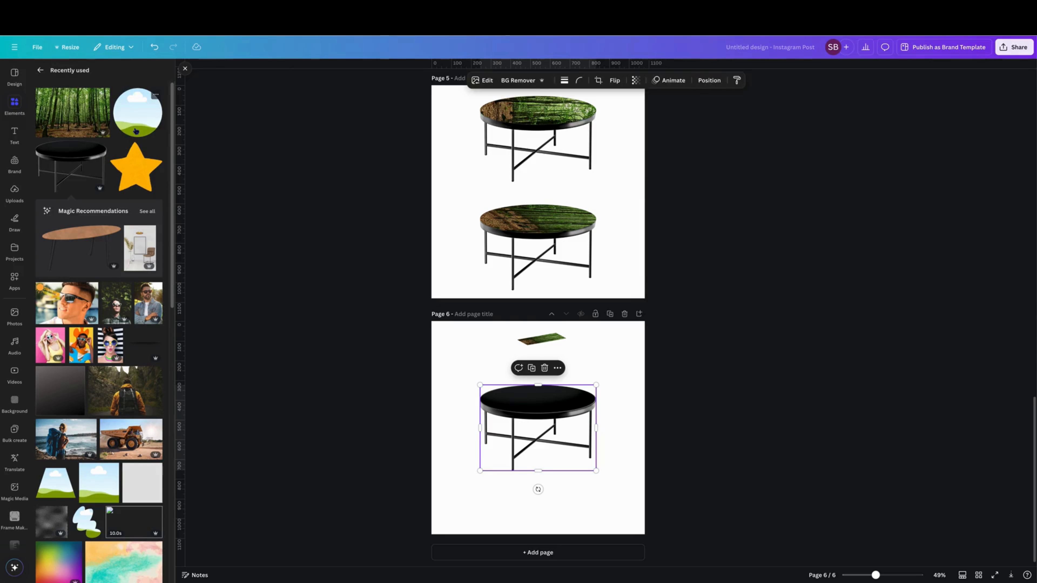
- Add a circle frame over the table, align its upper edge with the tabletop and flatten it into an ellipse
left_click(139, 115)
left_click(156, 95)
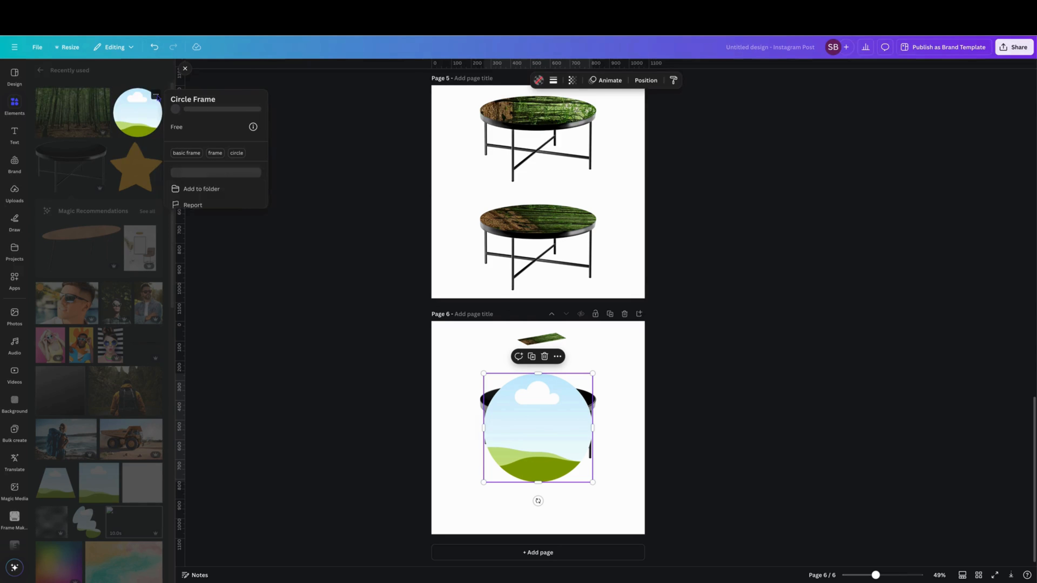
left_click(102, 152)
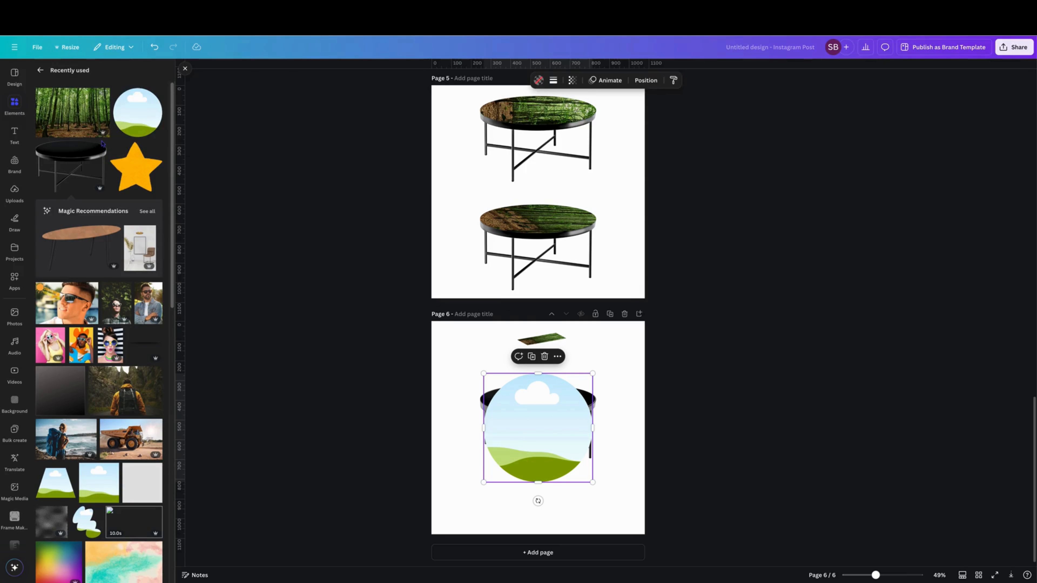
left_click(100, 148)
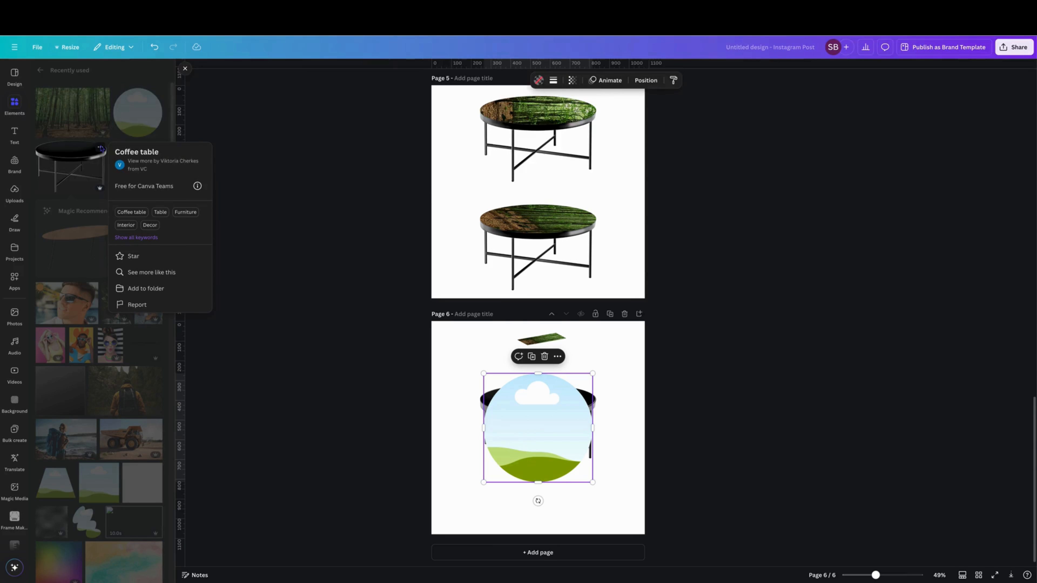
left_click(101, 148)
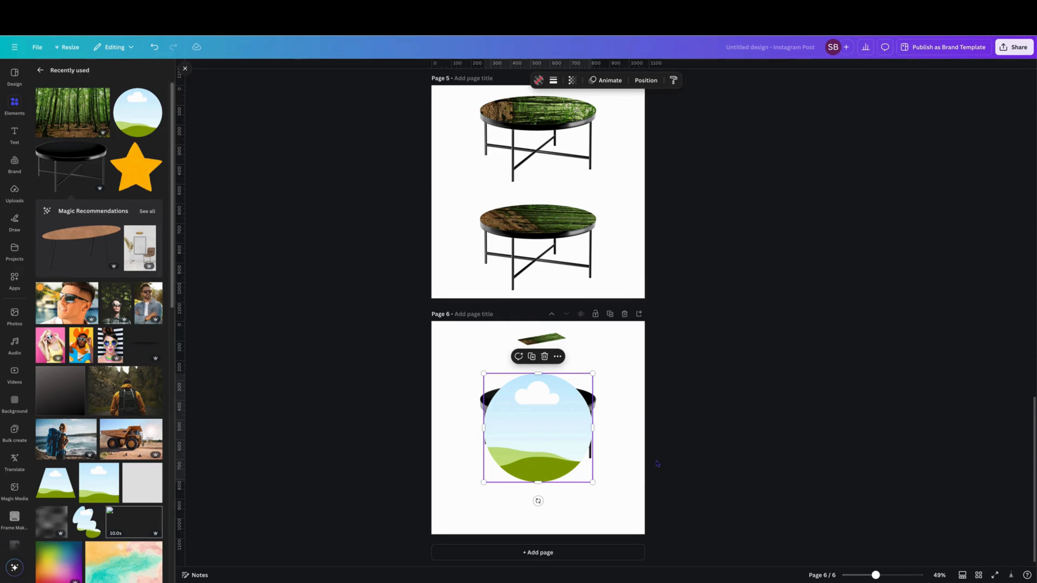
left_click_drag(536, 399, 536, 410)
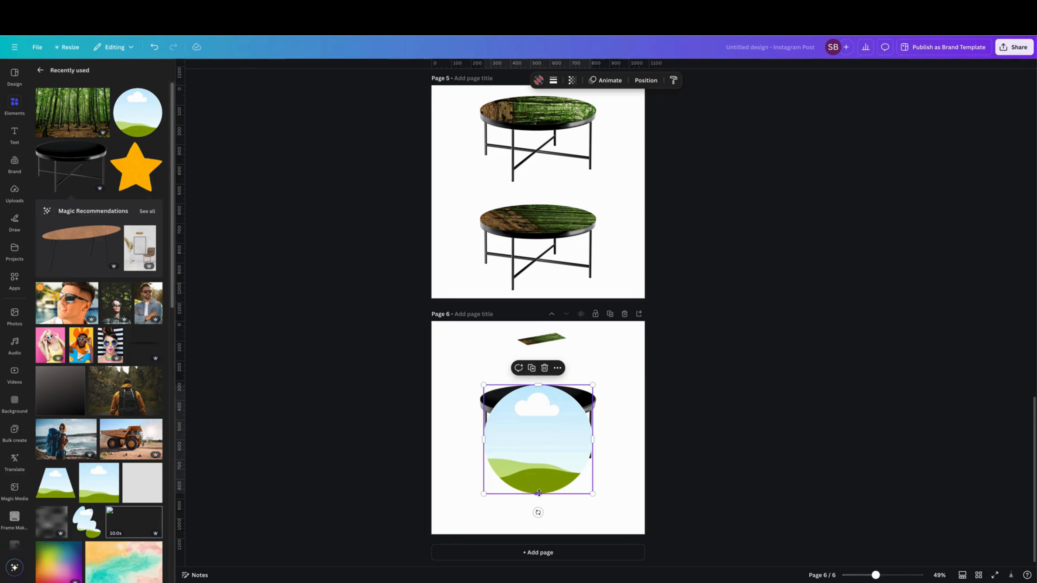
left_click_drag(538, 494, 536, 413)
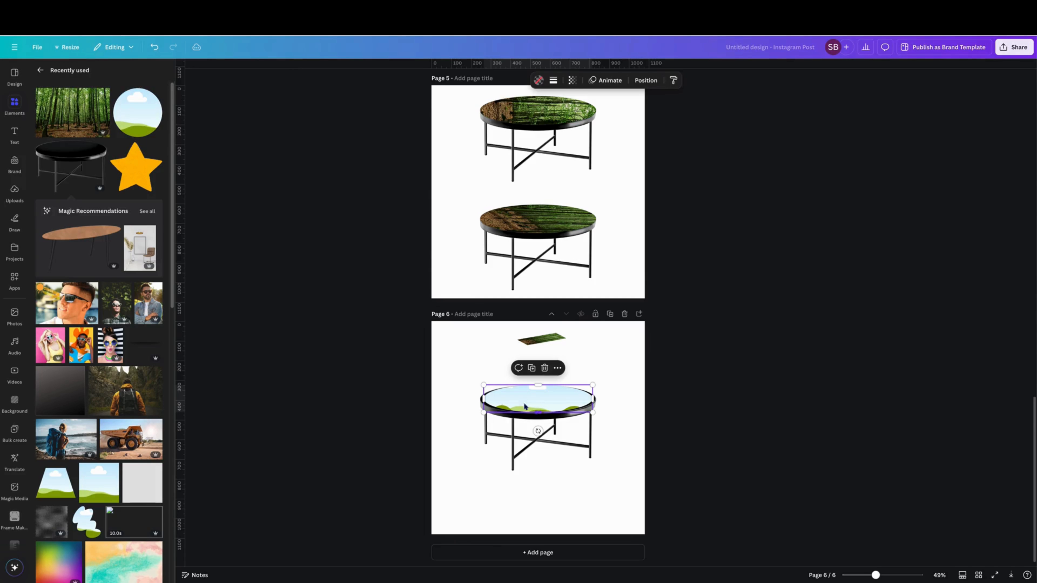
- Stretch the elliptical frame to the tabletop's full width and depth, about 587 wide by 147 high
left_click_drag(458, 378, 602, 492)
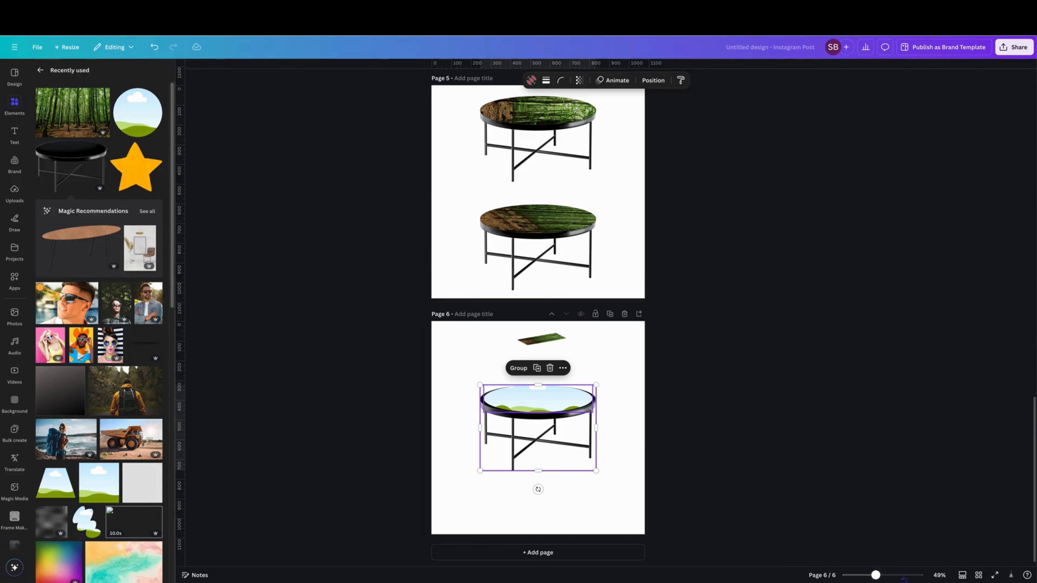
left_click_drag(875, 576, 891, 576)
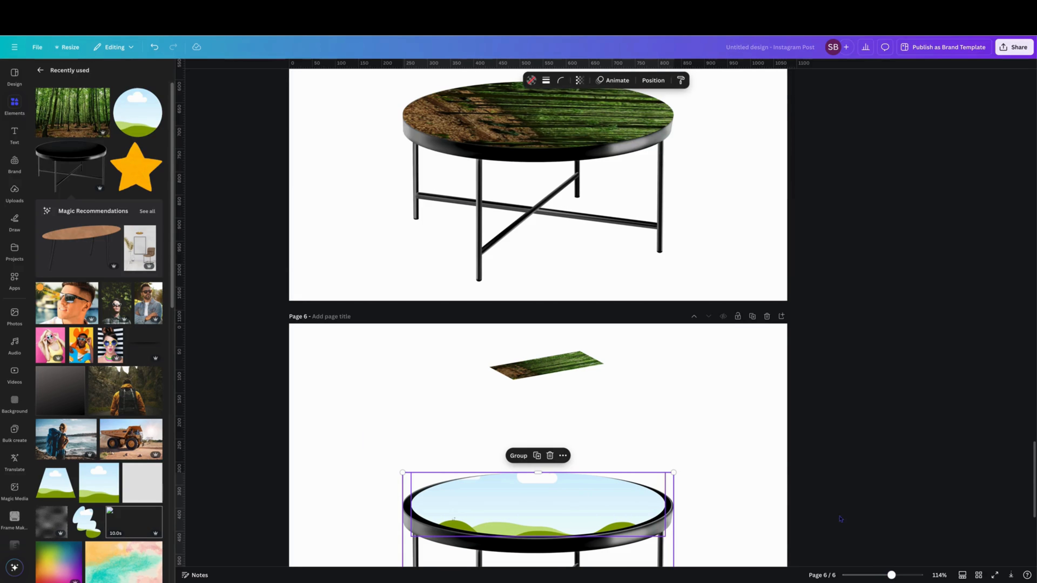
scroll(780, 441, "down", 5)
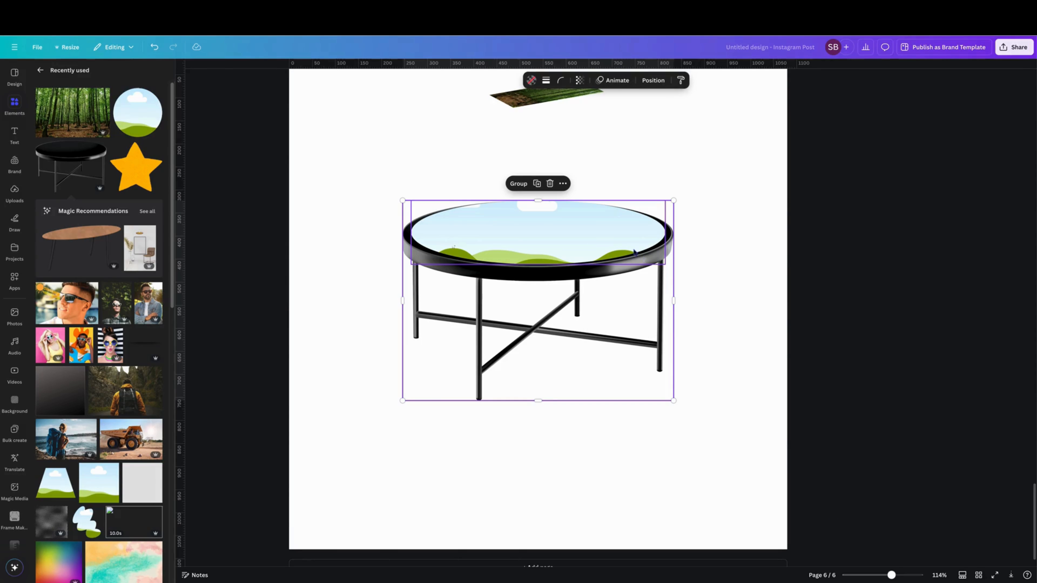
left_click(537, 241)
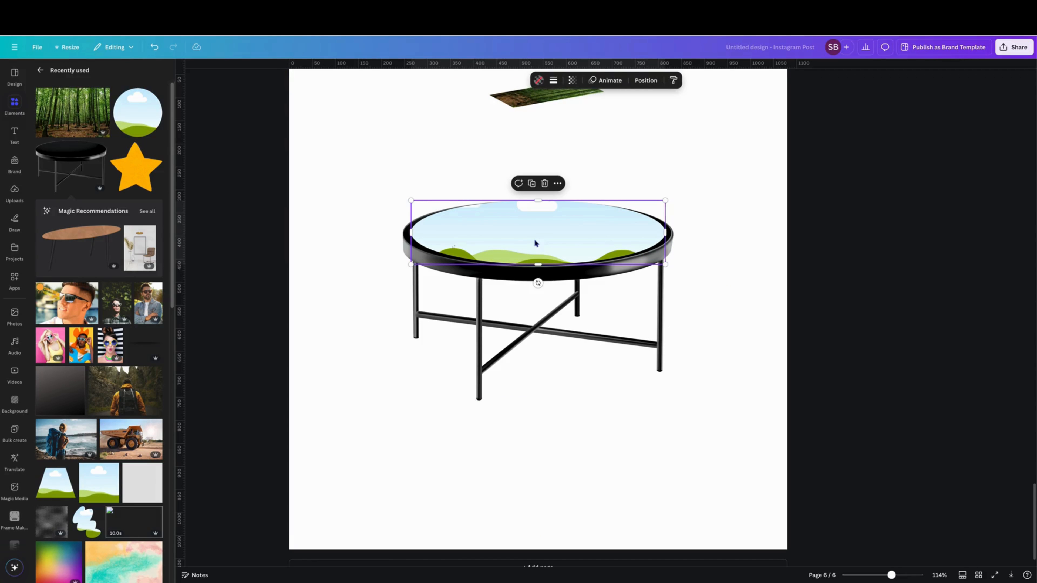
left_click_drag(539, 263, 539, 265)
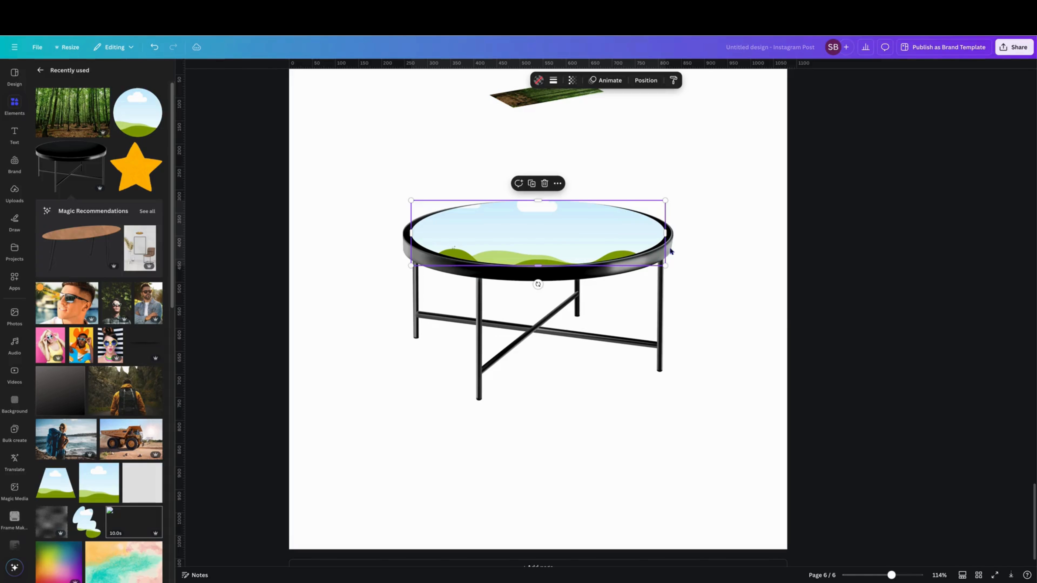
left_click_drag(667, 231, 673, 232)
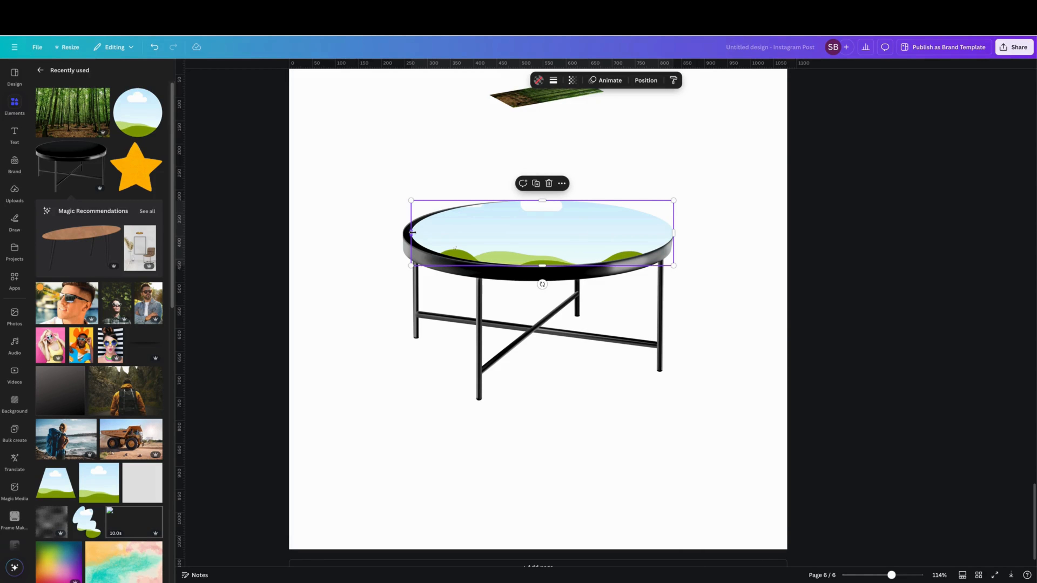
left_click_drag(410, 232, 403, 233)
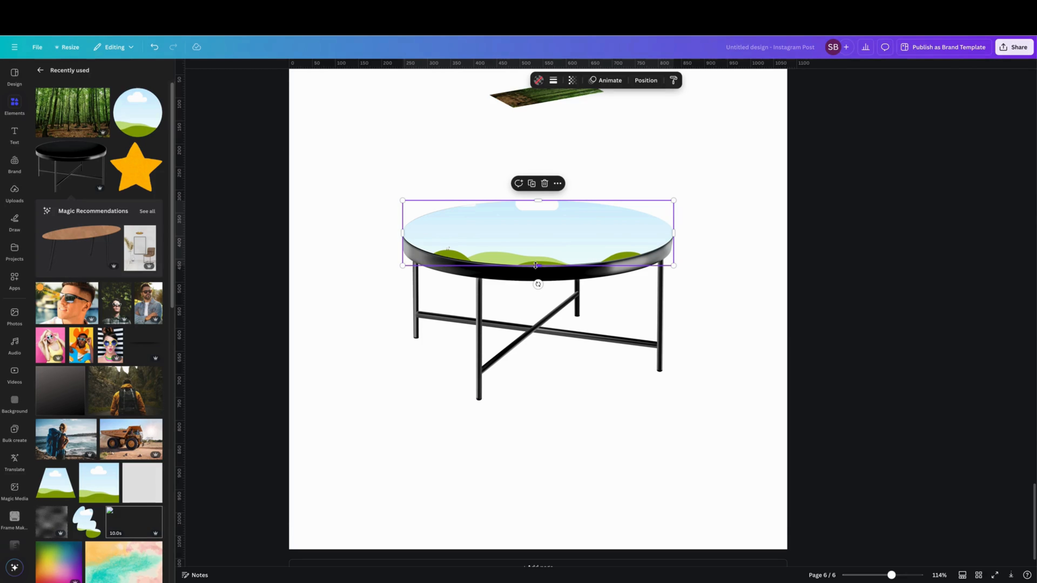
left_click_drag(539, 266, 538, 268)
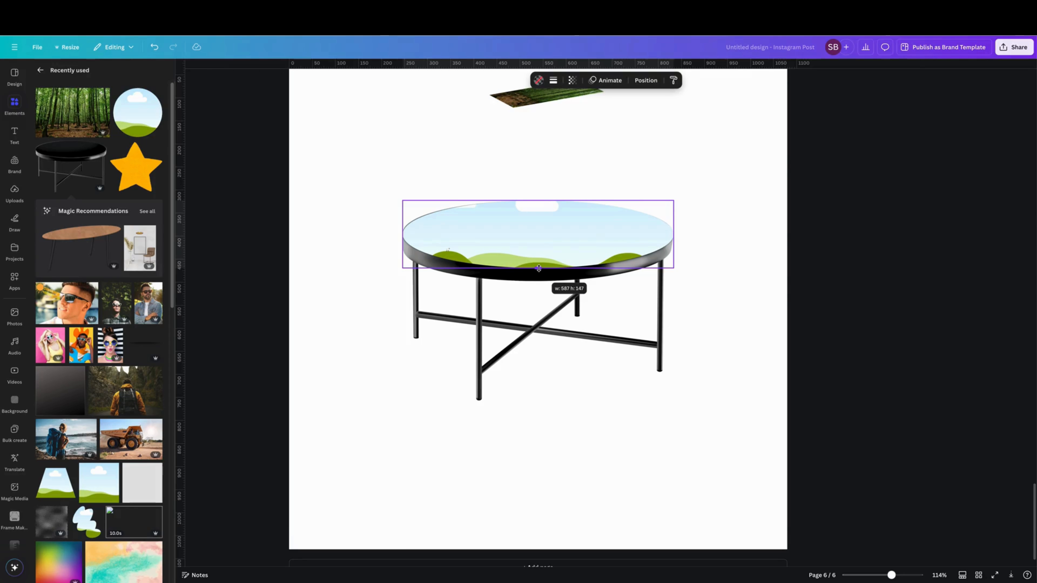
left_click(730, 332)
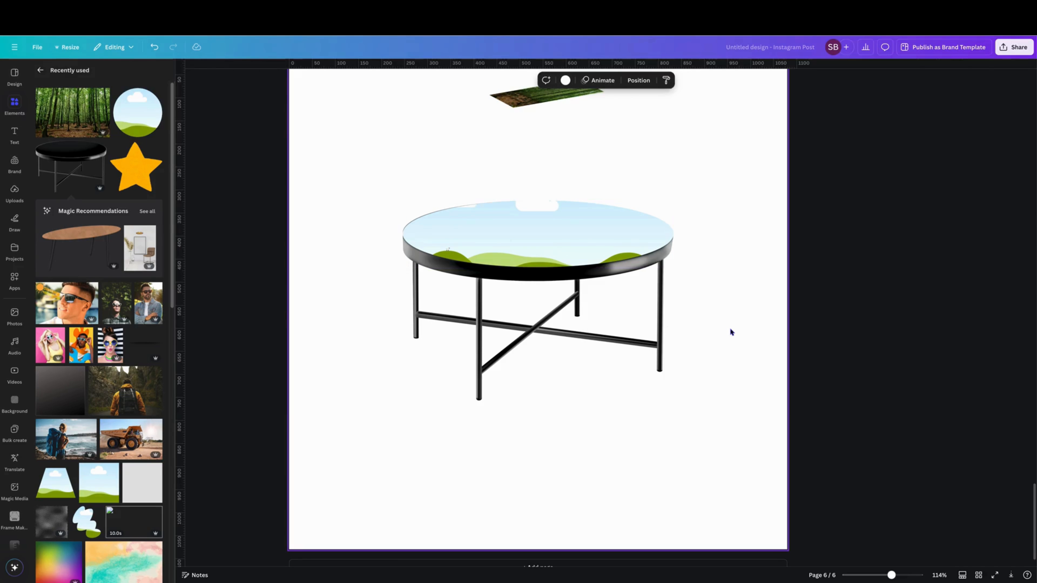
- Place the skewed forest image inside the frame on the tabletop
scroll(665, 363, "up", 5)
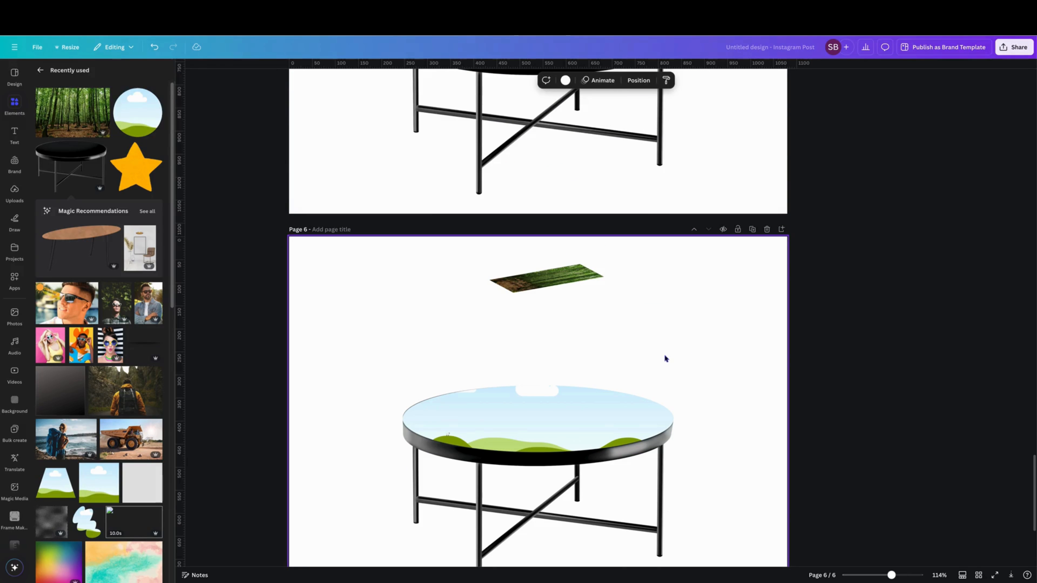
left_click(547, 290)
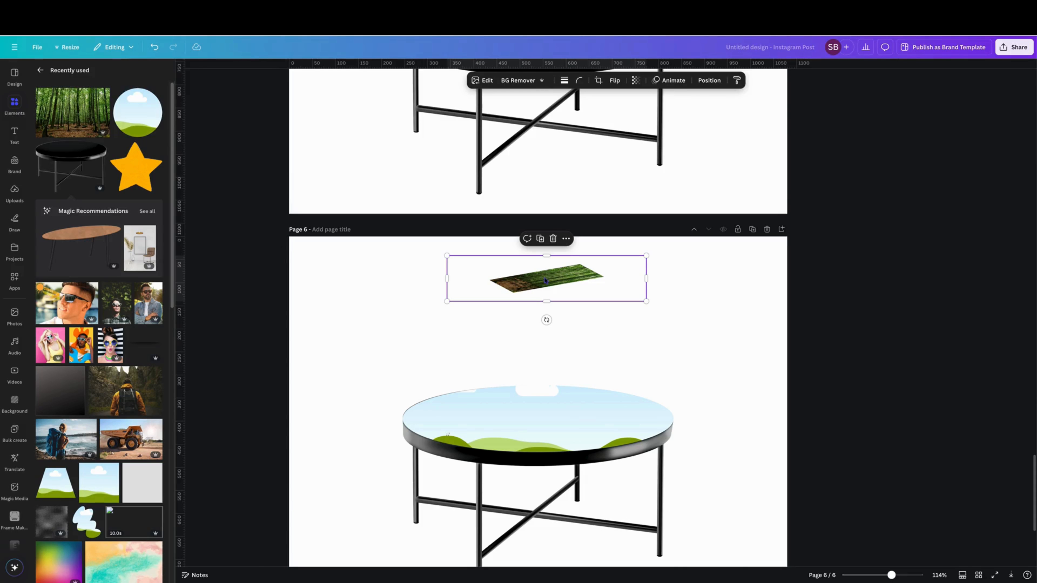
left_click_drag(546, 281, 533, 427)
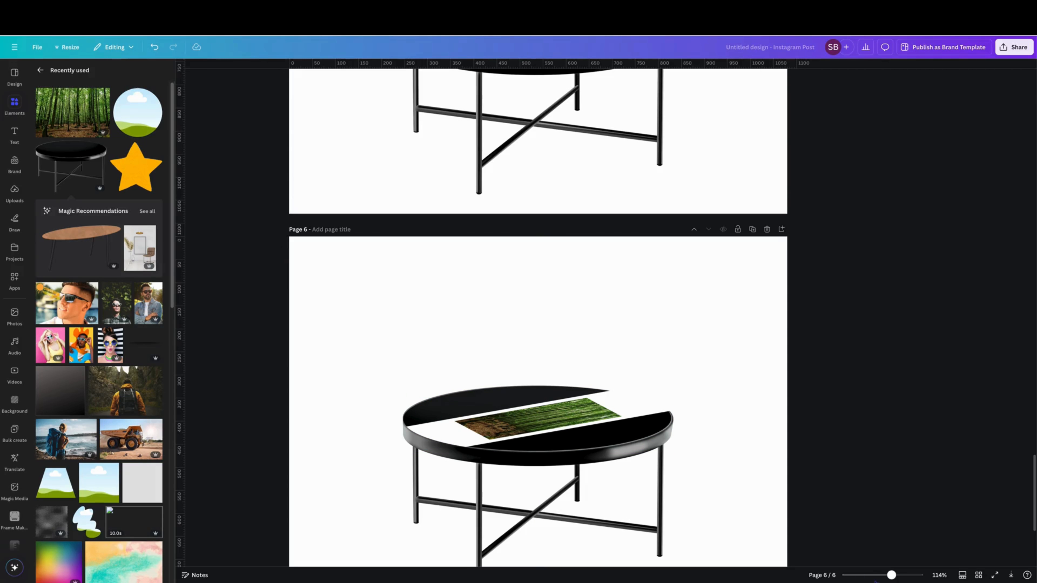
- Enlarge and reposition the skewed forest image inside the elliptical frame until its forest area covers the whole tabletop
scroll(852, 532, "down", 4)
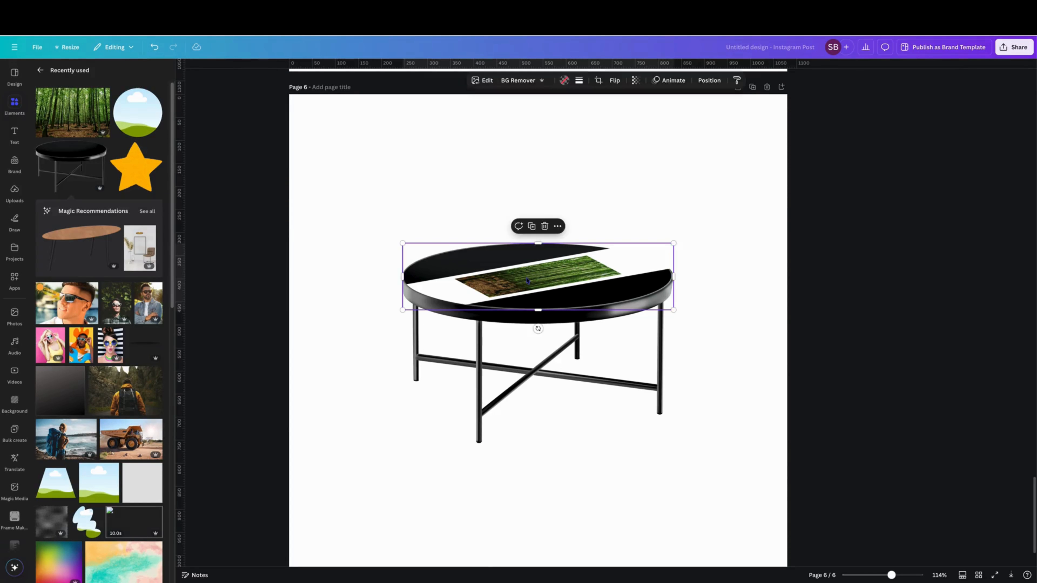
double_click(527, 280)
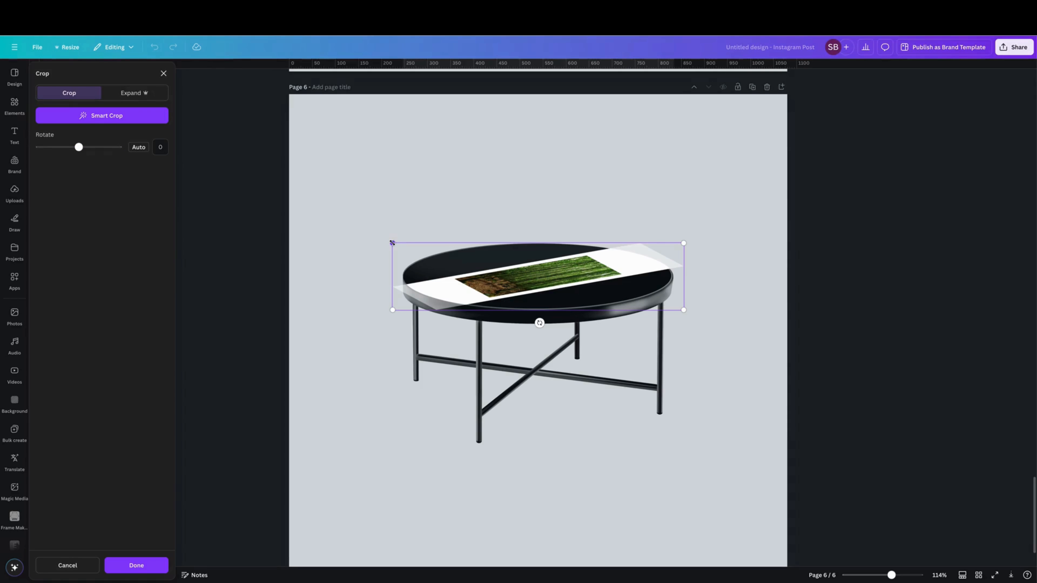
left_click_drag(392, 243, 195, 163)
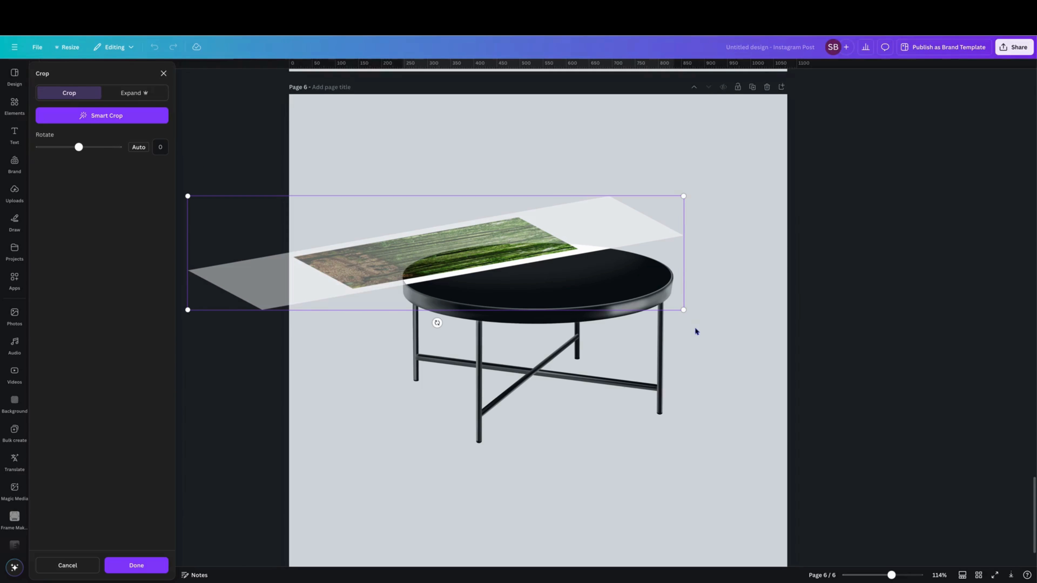
left_click_drag(684, 309, 1012, 413)
left_click_drag(673, 282, 638, 276)
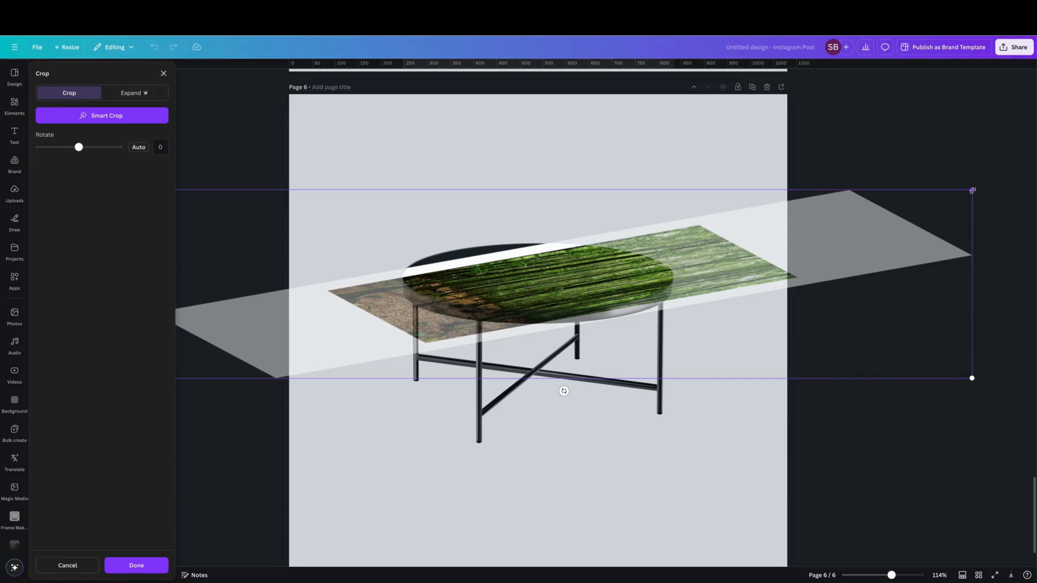
left_click_drag(972, 191, 1036, 167)
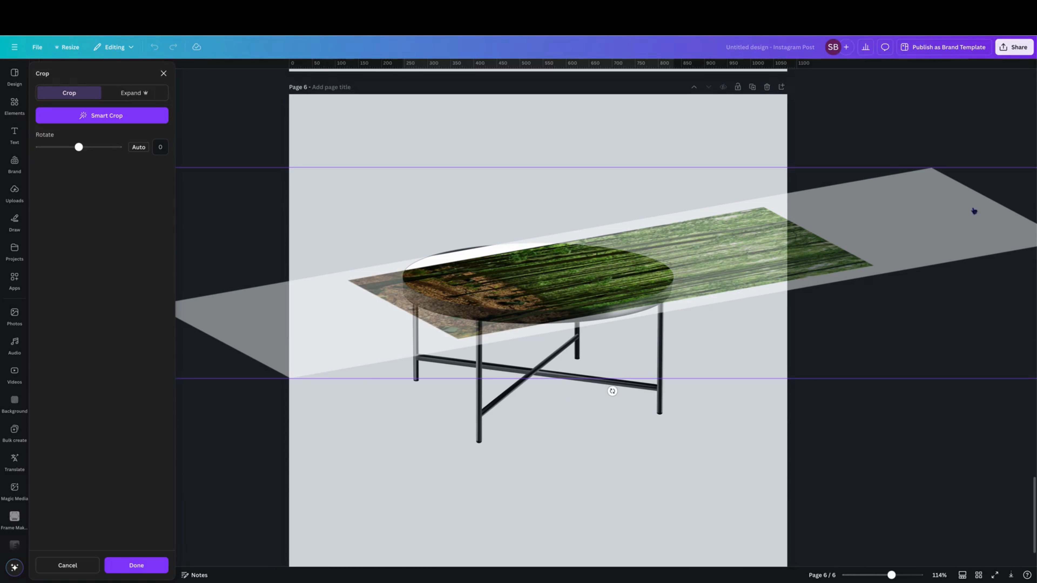
left_click_drag(891, 575, 885, 575)
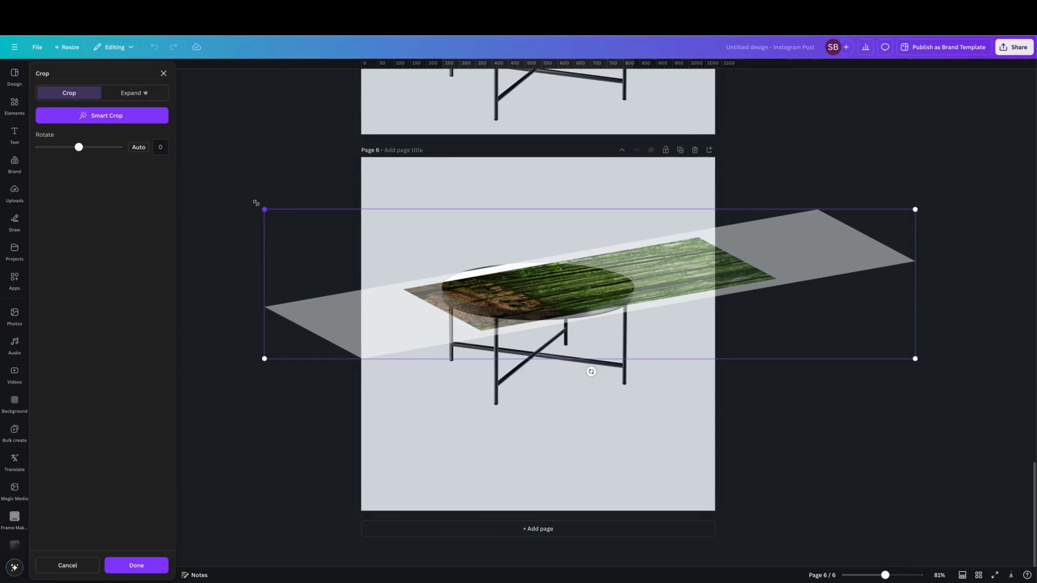
left_click_drag(264, 209, 85, 152)
left_click_drag(564, 260, 575, 296)
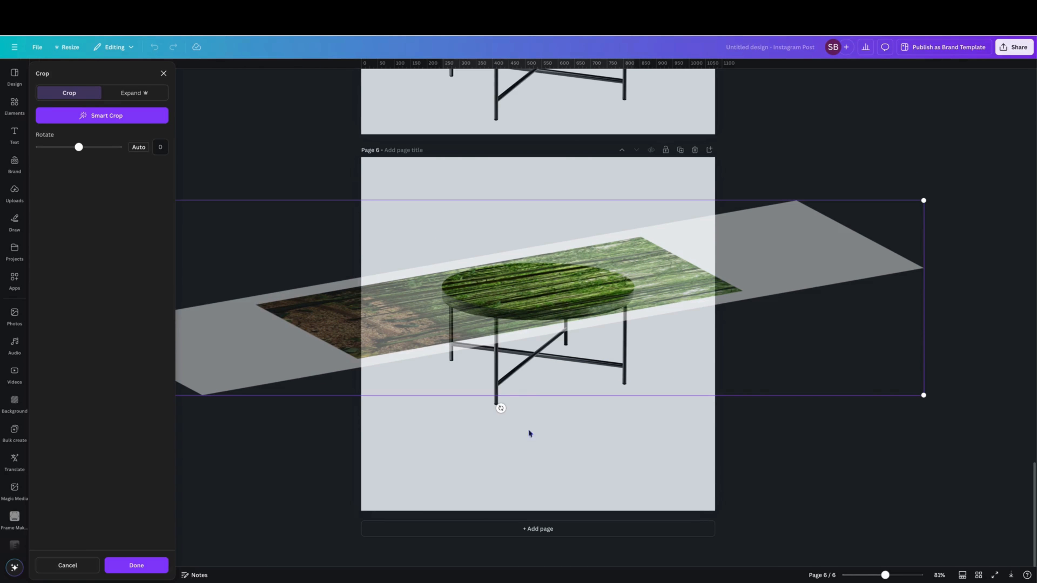
- Rotate the image inside the frame to 3.9 degrees, shift it so the brown ground covers the tabletop's left side and apply the crop
mouse_move(500, 408)
left_mouse_down()
mouse_move(481, 412)
mouse_move(504, 407)
mouse_move(494, 411)
left_mouse_up()
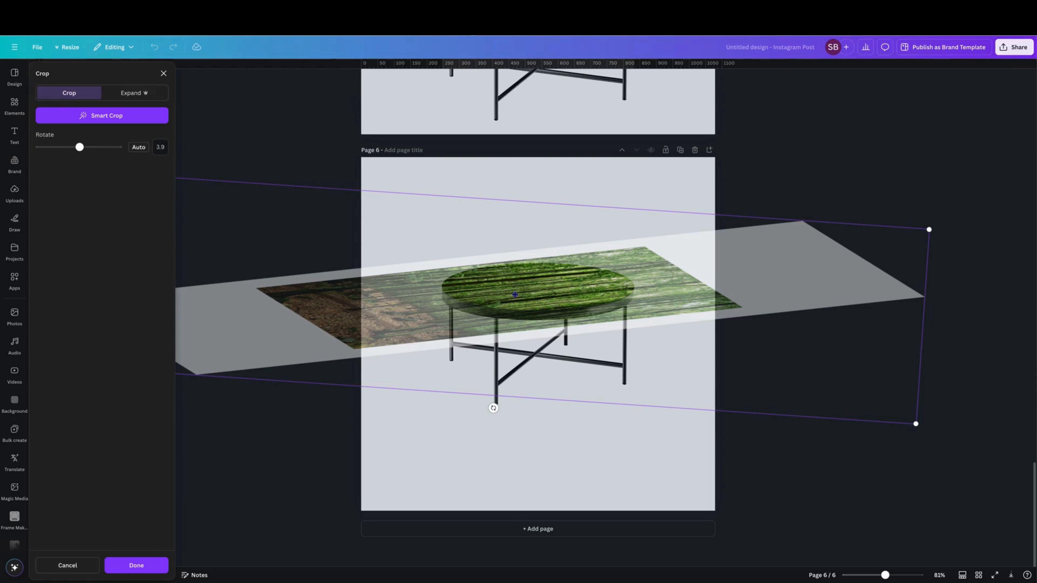
left_click_drag(524, 296, 640, 279)
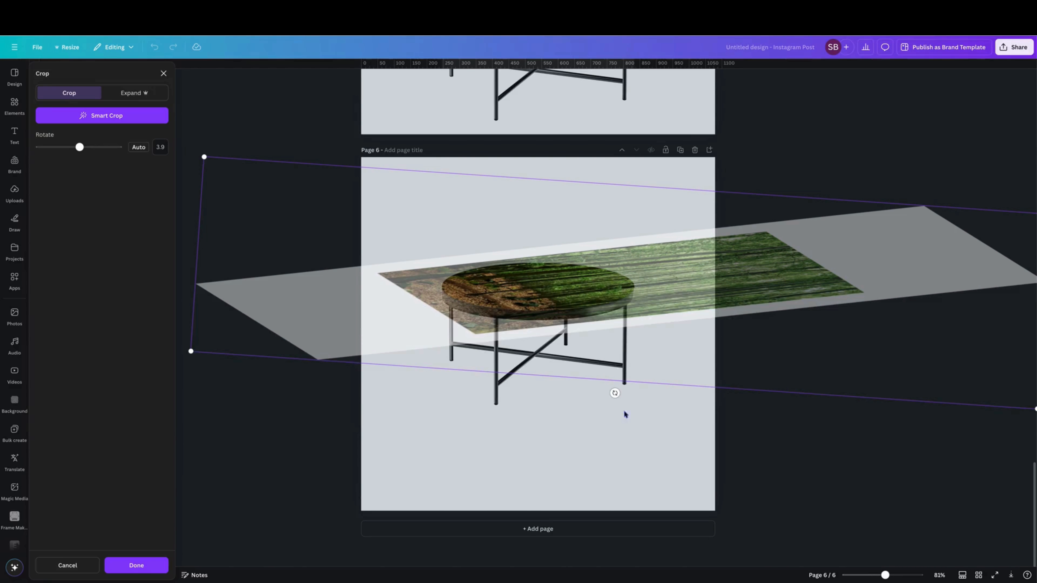
left_click(611, 451)
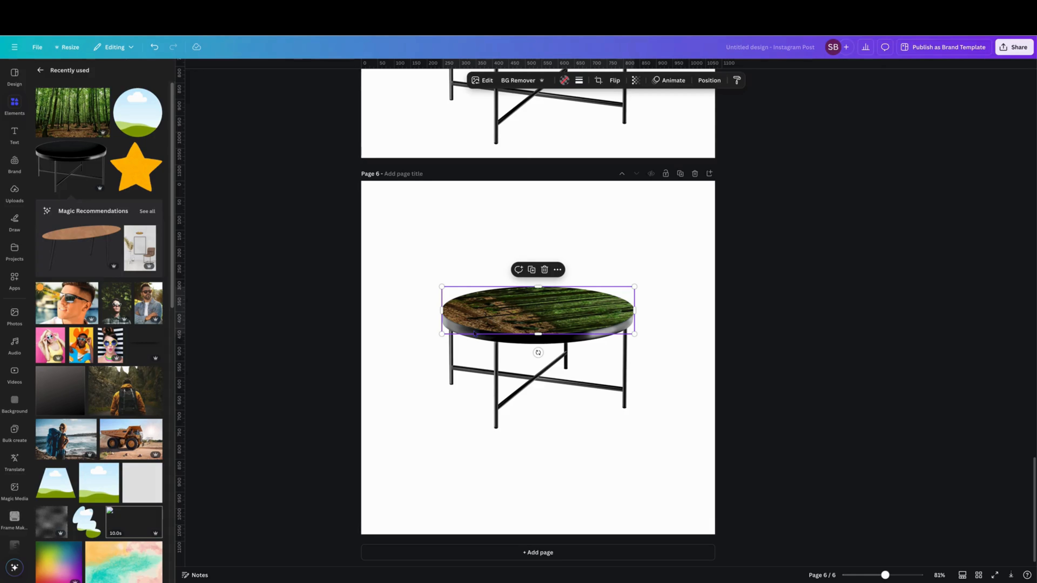
- Move the table together with its forest-filled top to the lower part of page 6
left_click_drag(407, 263, 677, 441)
left_click_drag(571, 318, 587, 412)
left_click(520, 245)
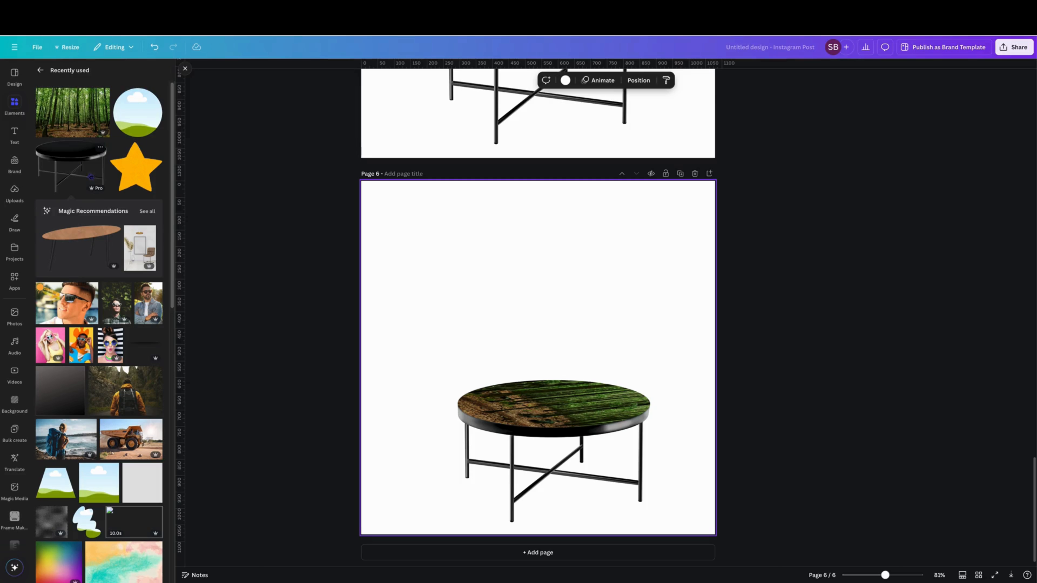
- Duplicate the table with its forest top and place the copy directly above the original on page 6
left_click_drag(411, 366, 686, 523)
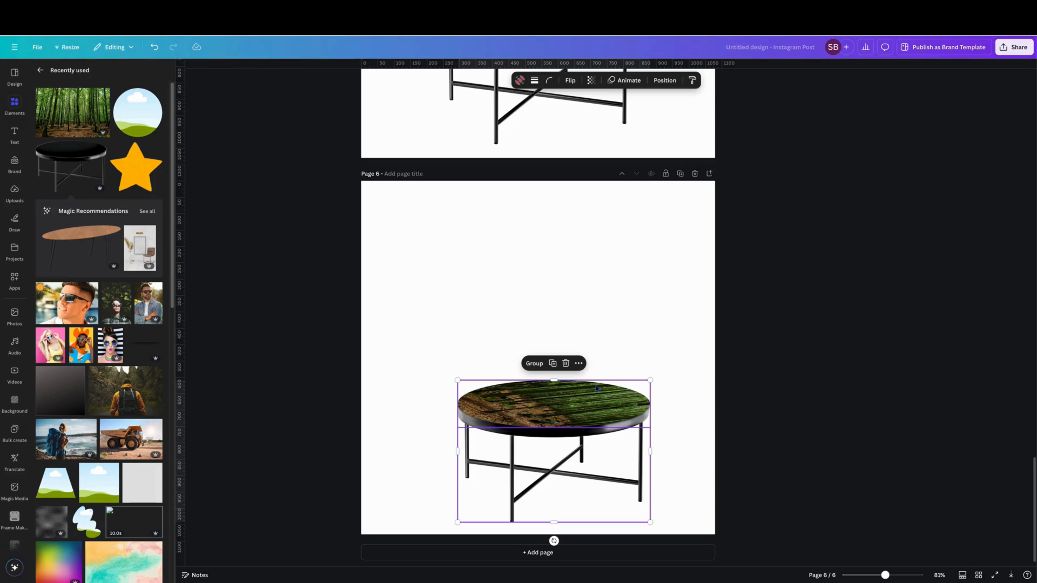
left_click(552, 363)
left_click_drag(554, 391, 555, 248)
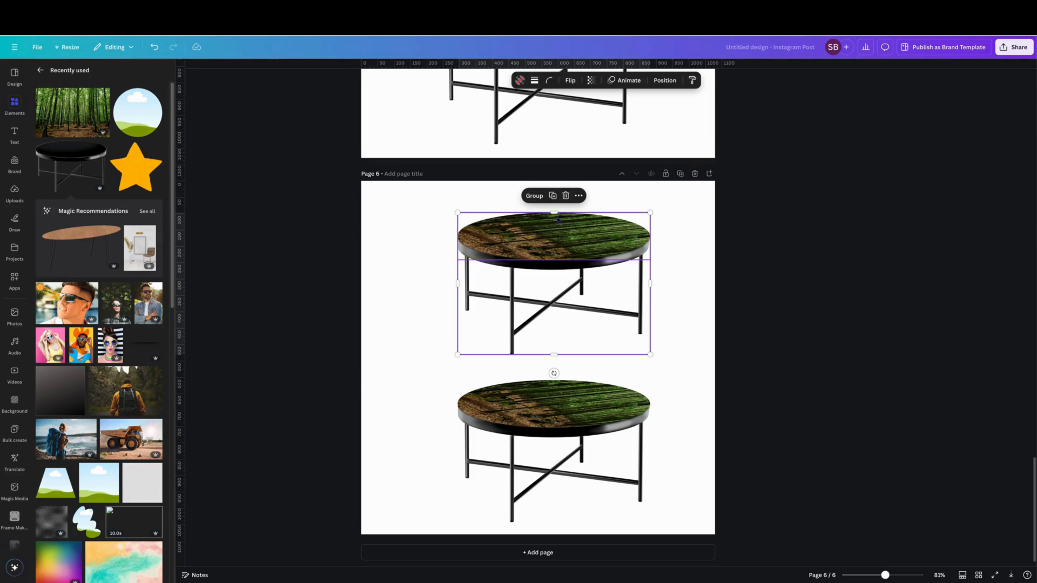
left_click(565, 198)
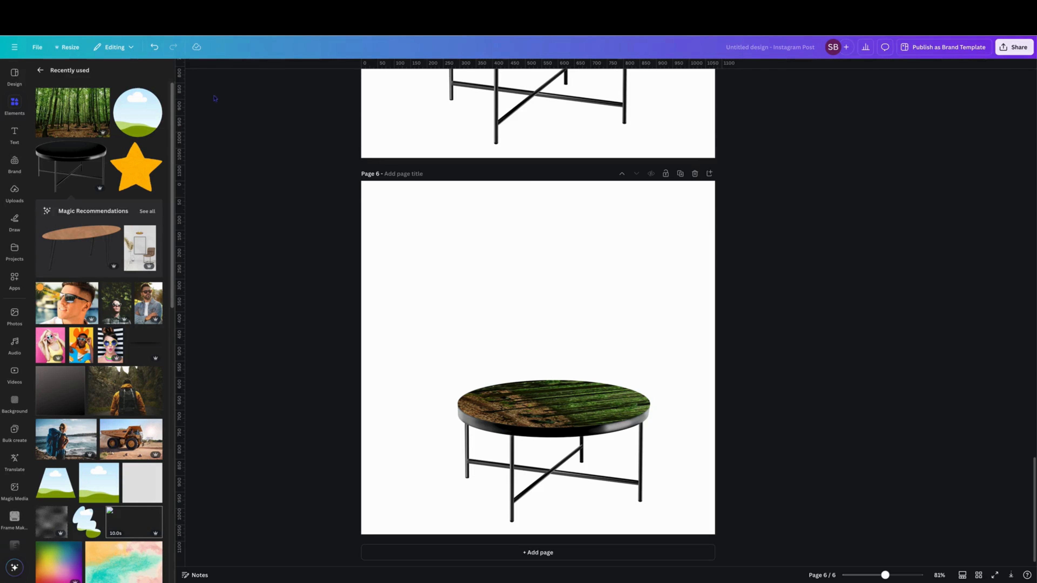
left_click(153, 46)
left_click(408, 308)
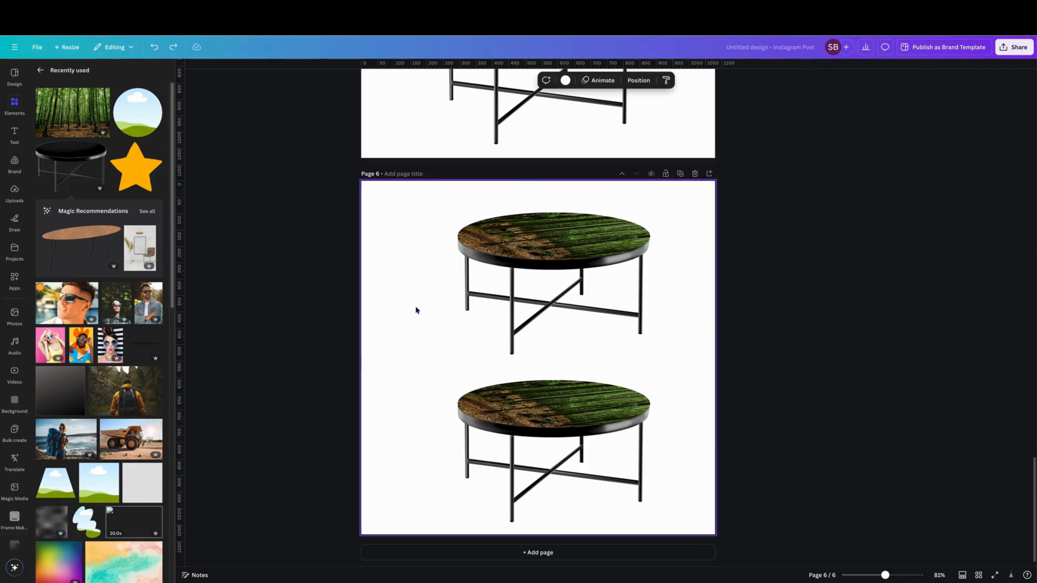
- Replace the skewed image in the upper table's frame with the original, unskewed forest photo from the recently used elements
left_click(567, 247)
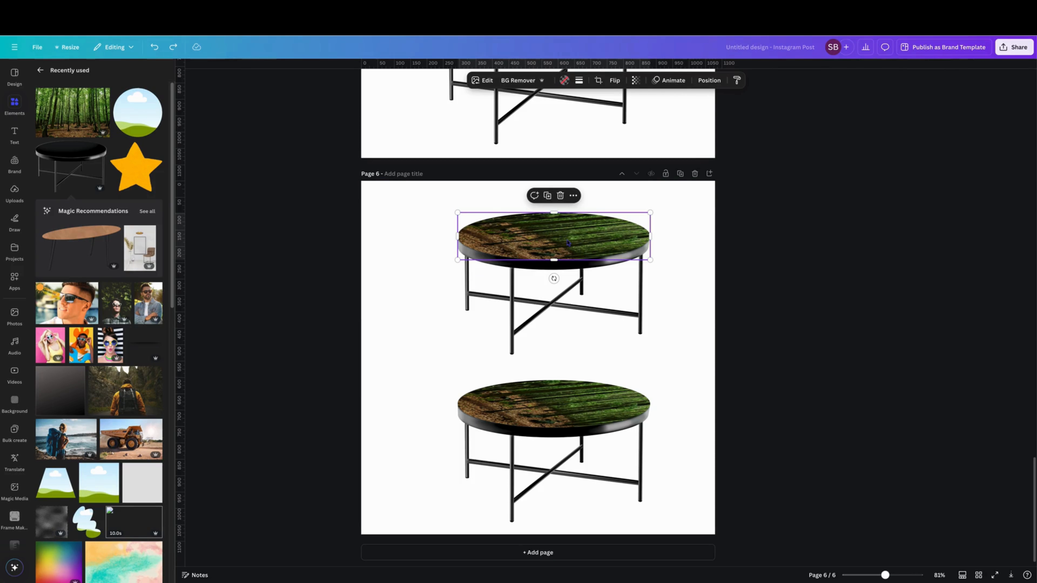
key("Delete")
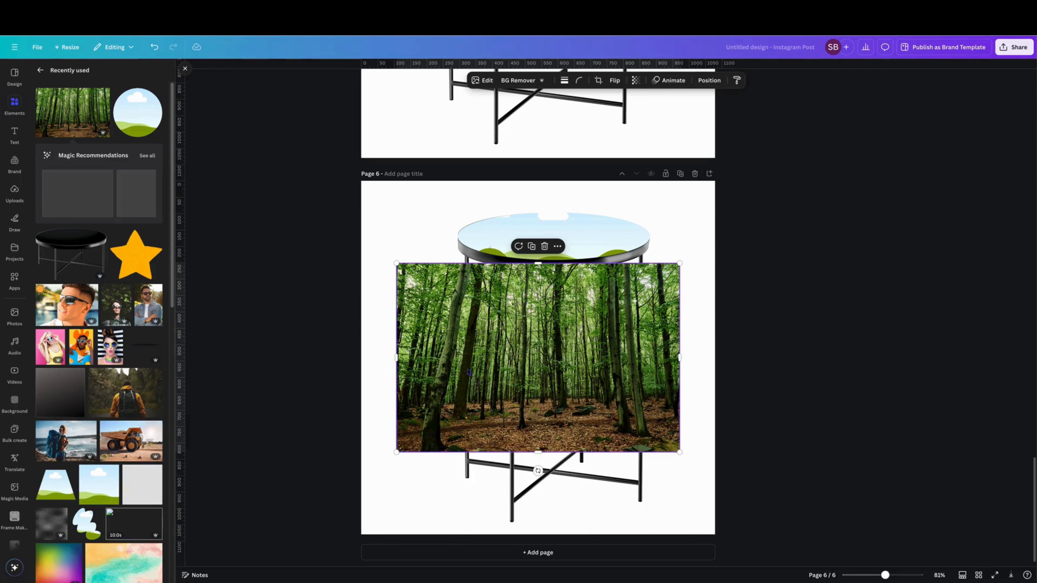
left_click_drag(545, 373, 547, 243)
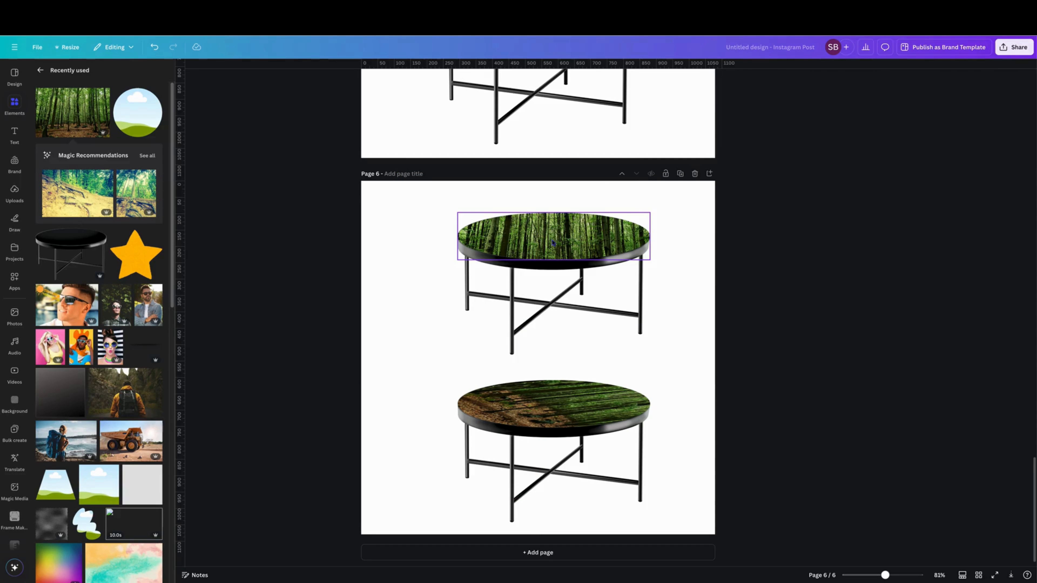
- Rotate the forest photo inside the upper table's frame to 90 degrees and apply the crop
double_click(553, 245)
left_click_drag(555, 313, 467, 238)
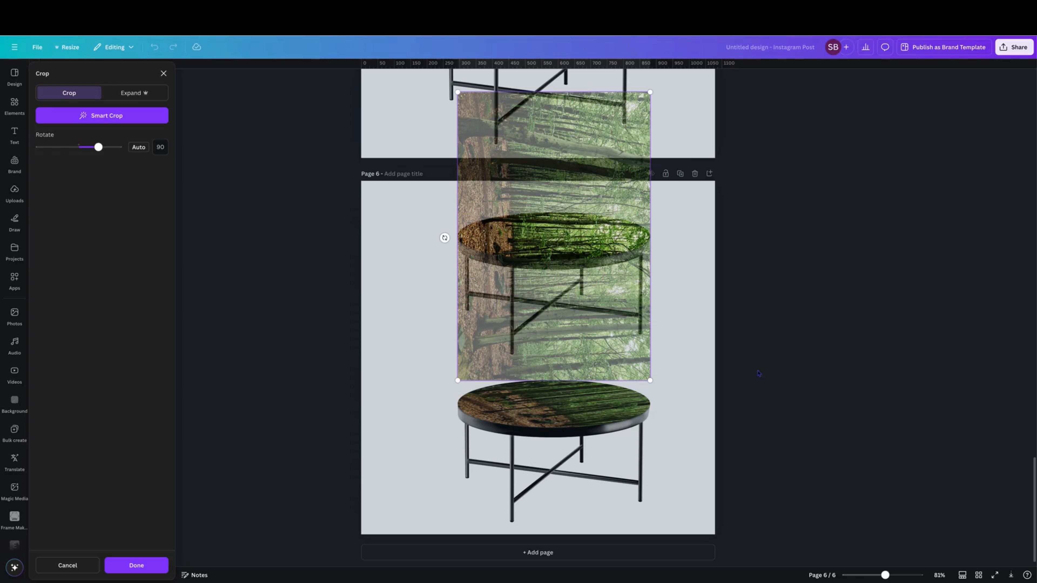
left_click(772, 359)
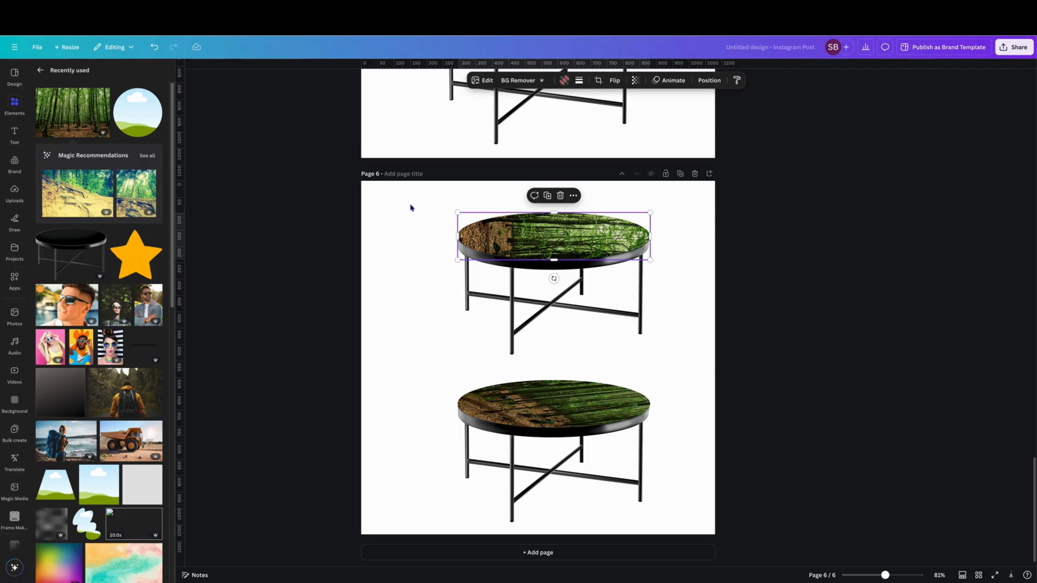
left_click(407, 221)
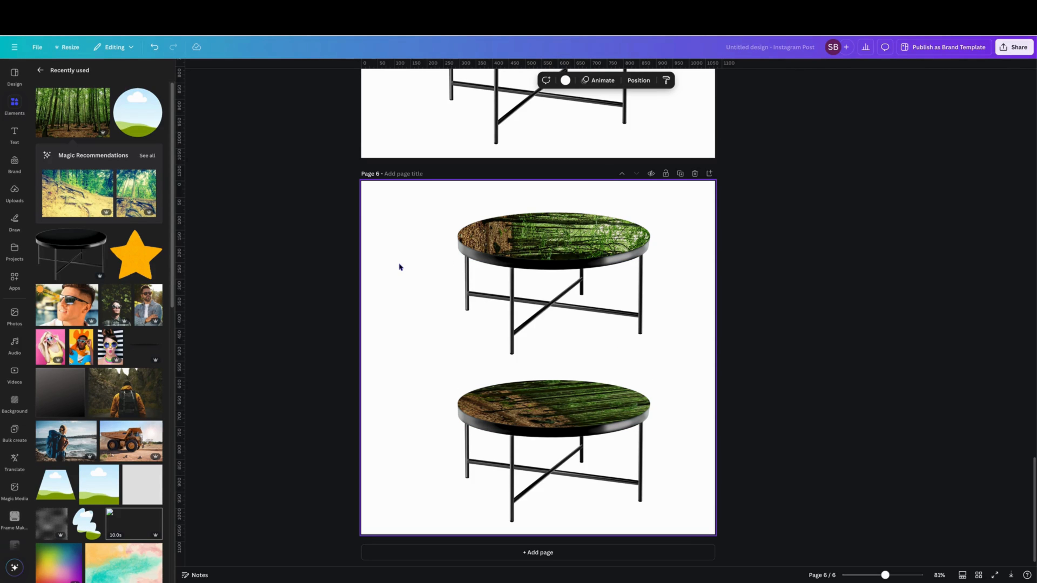